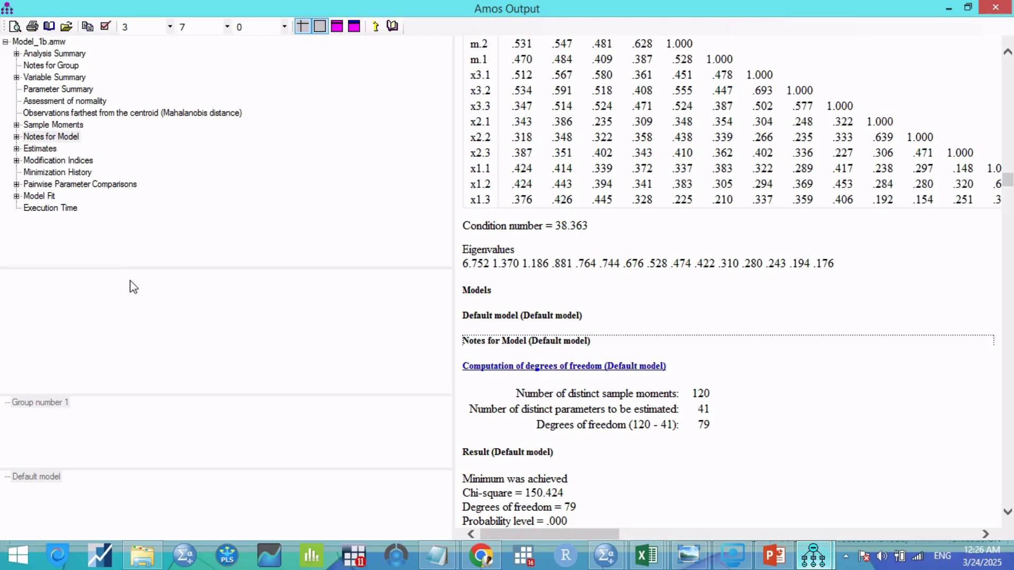
# - Display the Standardized Direct Effects matrix from the Estimates section of the output
pyautogui.click(16, 149)
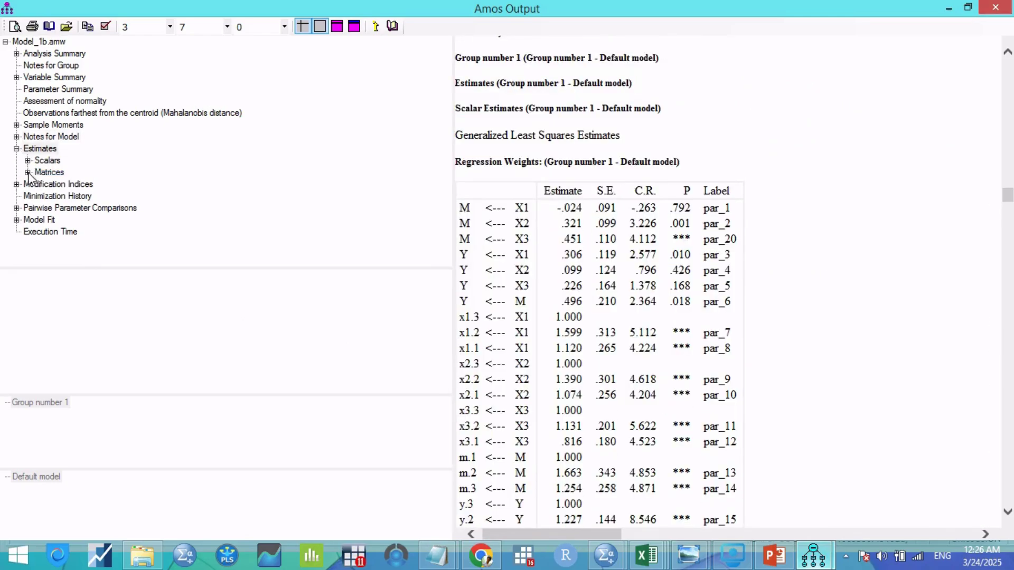
pyautogui.click(31, 174)
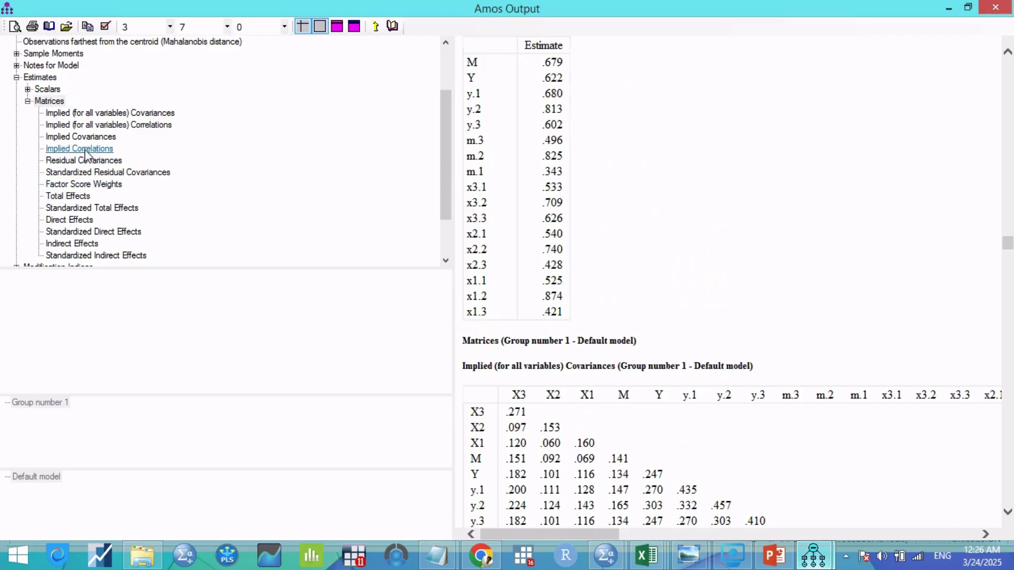
pyautogui.click(75, 233)
pyautogui.click(808, 289)
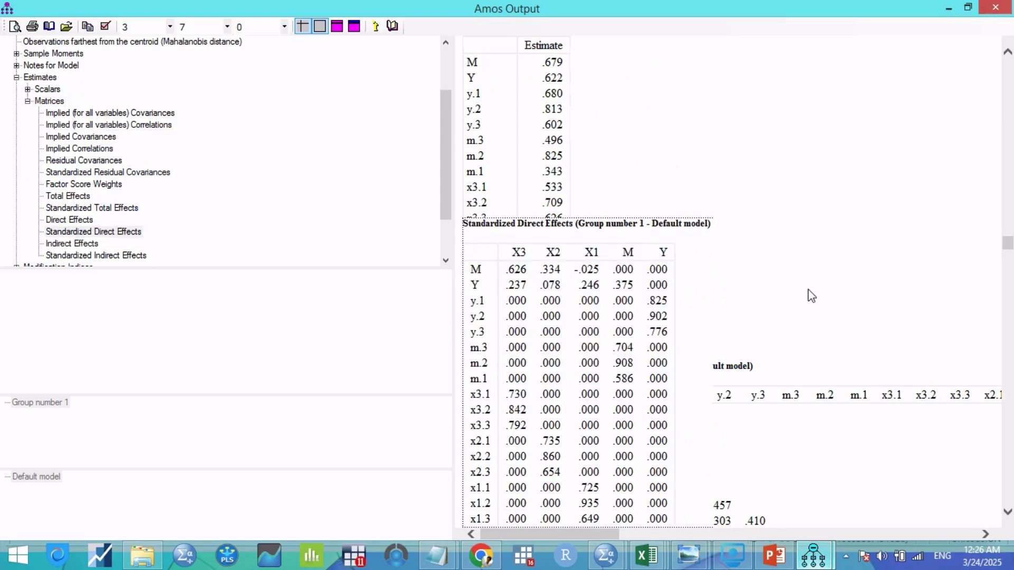
pyautogui.scroll(-4, 809, 289)
pyautogui.scroll(-3, 809, 290)
pyautogui.scroll(7, 808, 290)
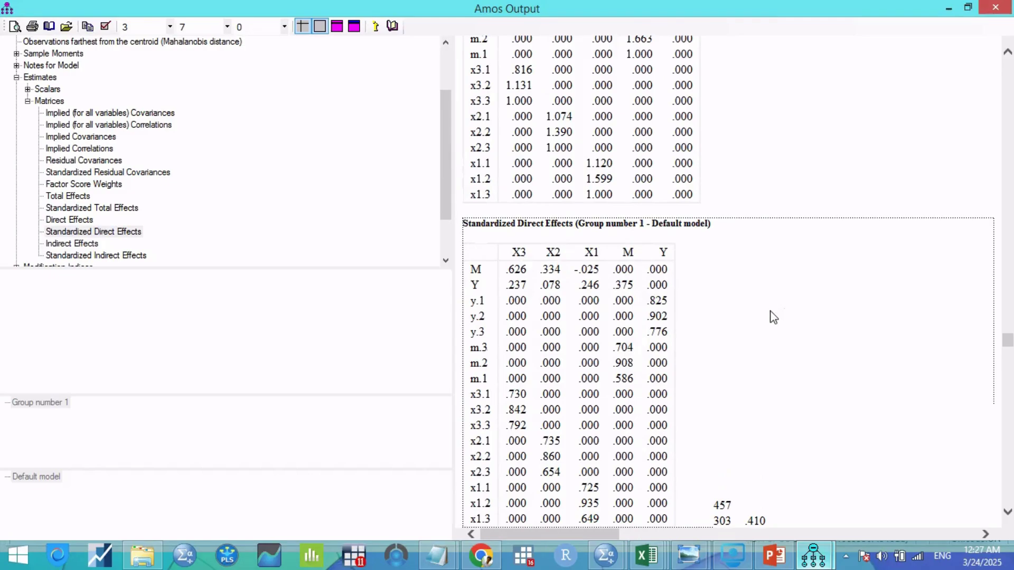
pyautogui.scroll(-1, 774, 318)
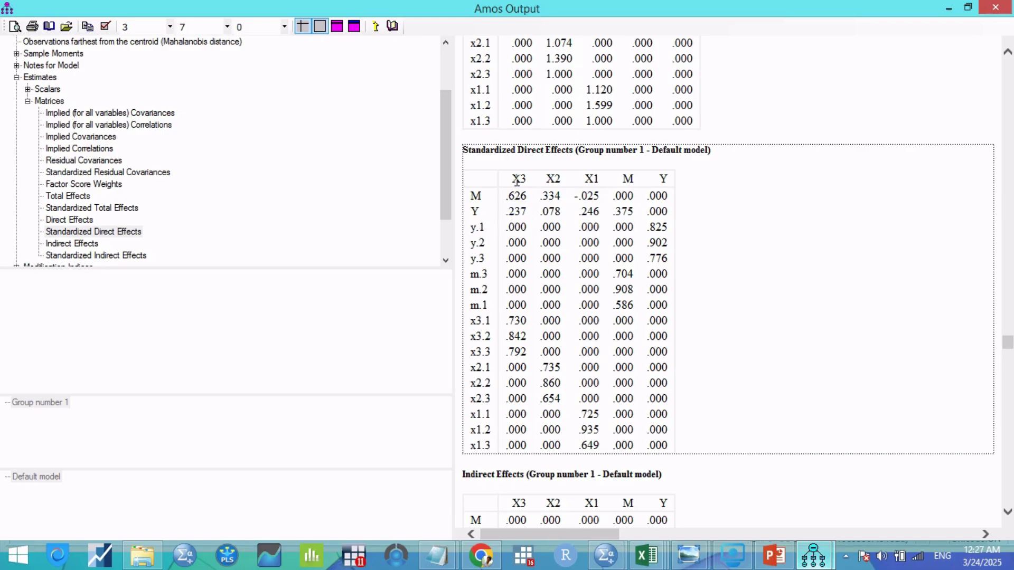
# - Examine the standardized direct effect of X3 on Y, marking both variable labels in the matrix
pyautogui.doubleClick(518, 179)
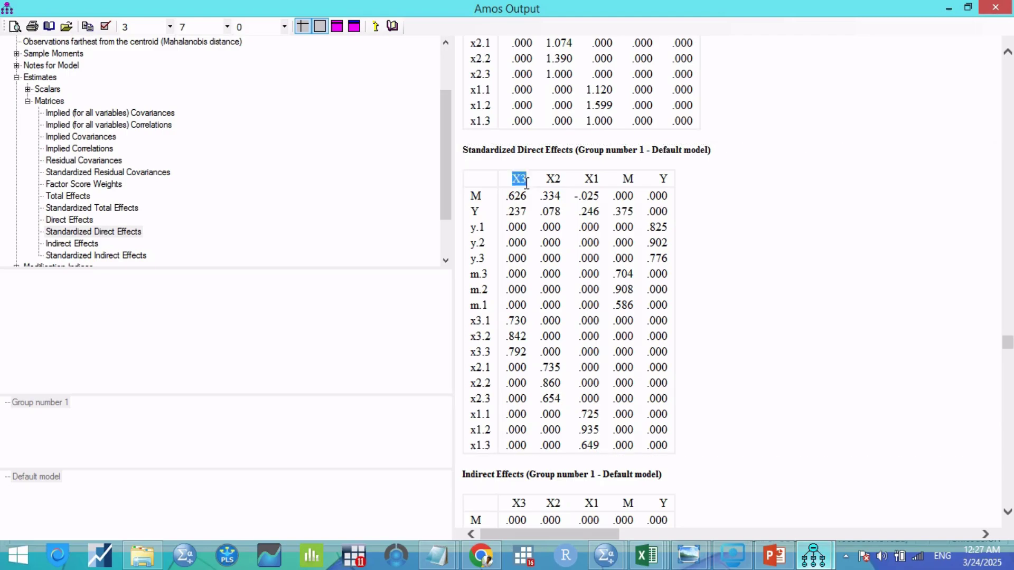
pyautogui.doubleClick(472, 213)
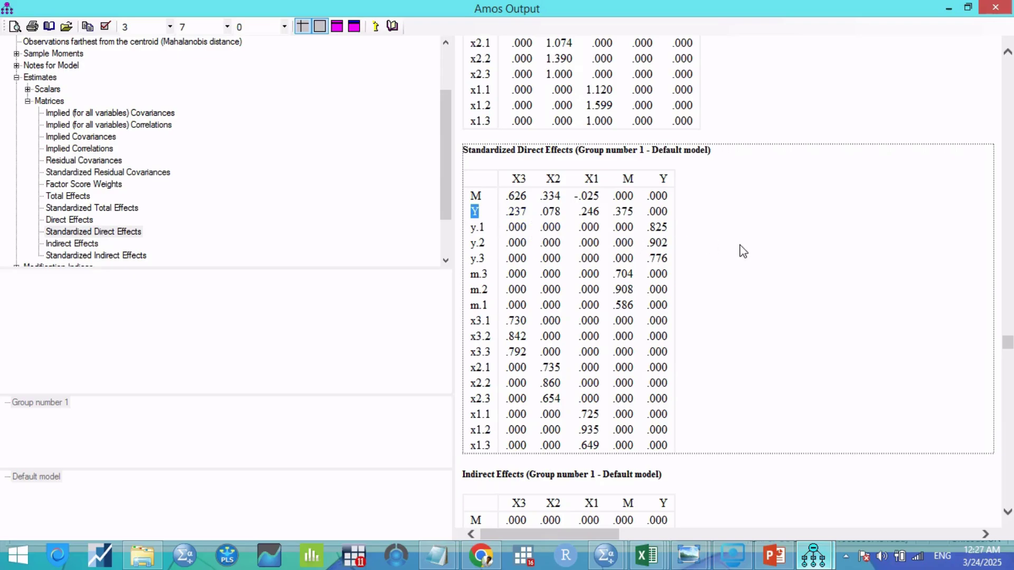
pyautogui.click(771, 246)
# - Display the Standardized Indirect Effects matrix of the default model
pyautogui.scroll(-5, 766, 301)
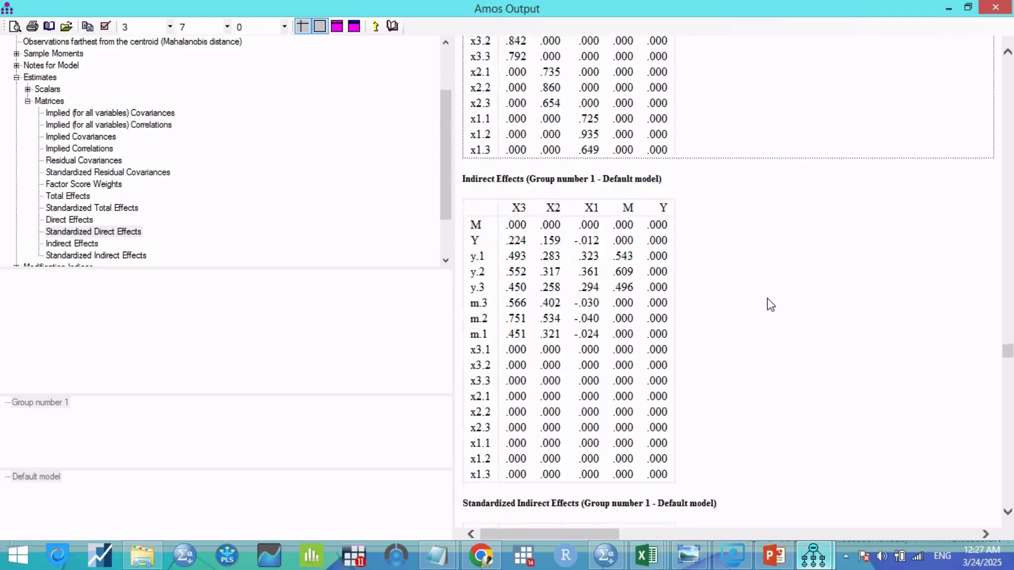
pyautogui.scroll(-1, 771, 305)
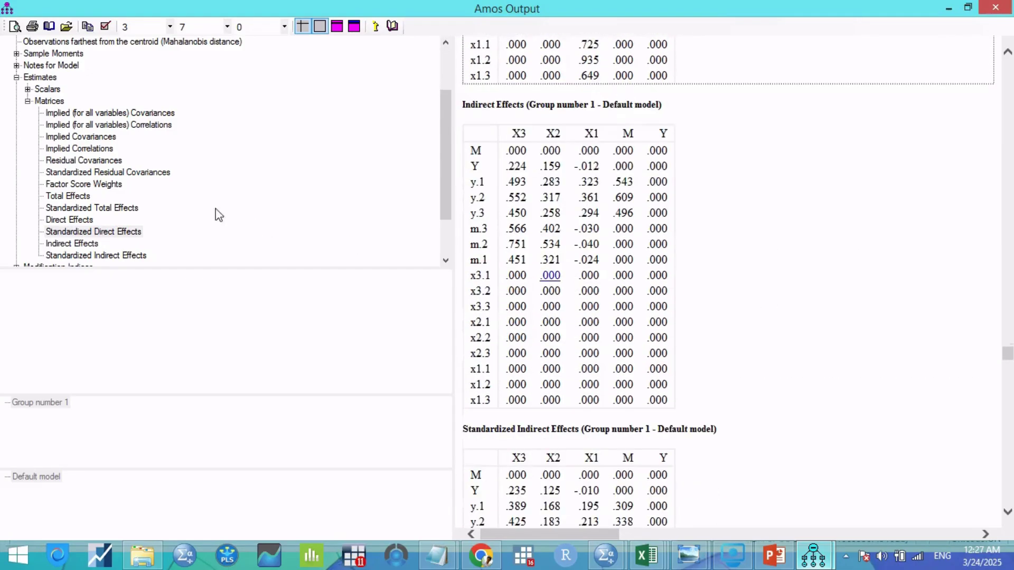
pyautogui.click(88, 256)
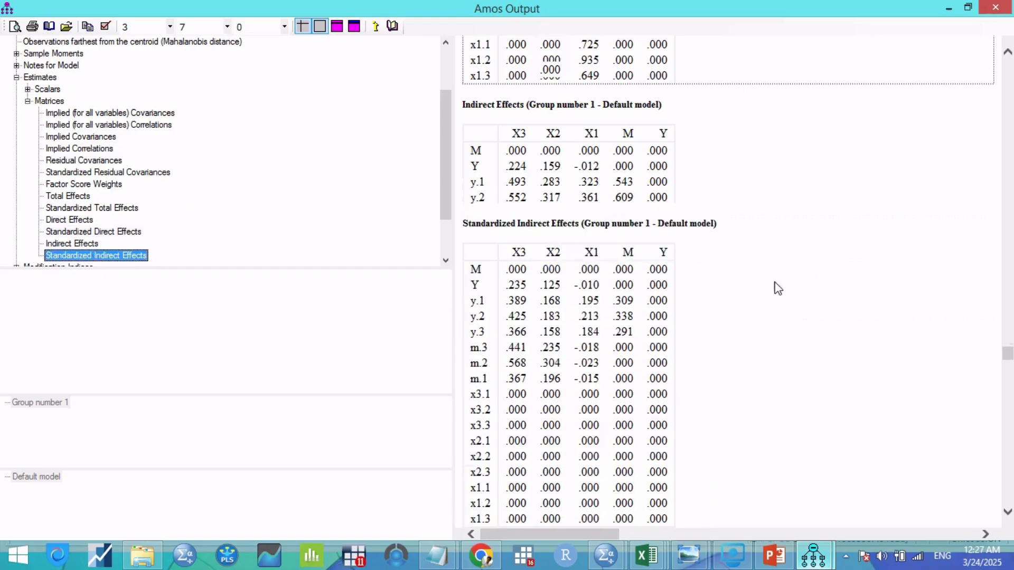
pyautogui.click(818, 293)
pyautogui.scroll(-2, 818, 294)
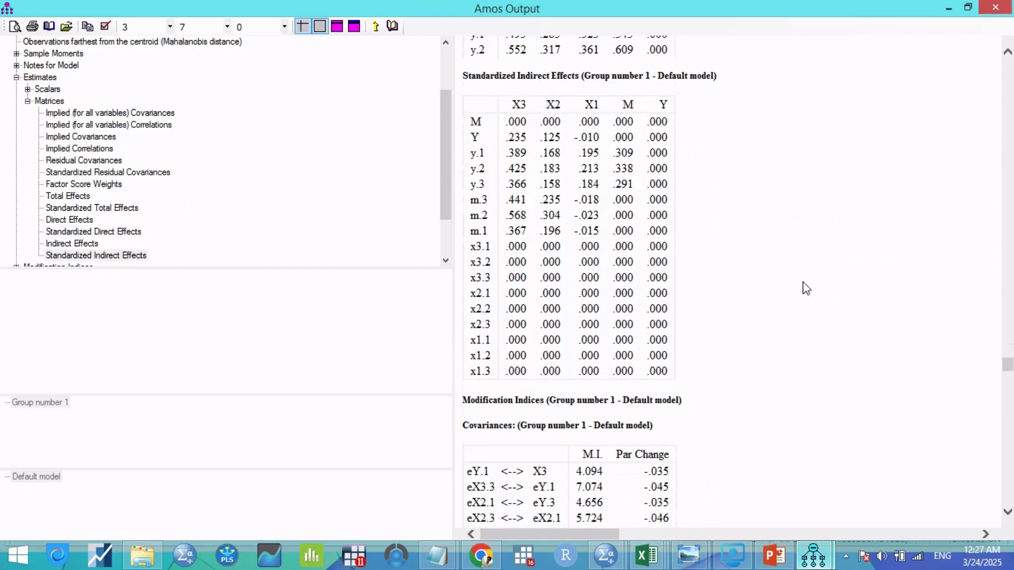
# - Examine the standardized indirect effect of X2 on Y through the mediator M, marking the variable labels
pyautogui.click(576, 116)
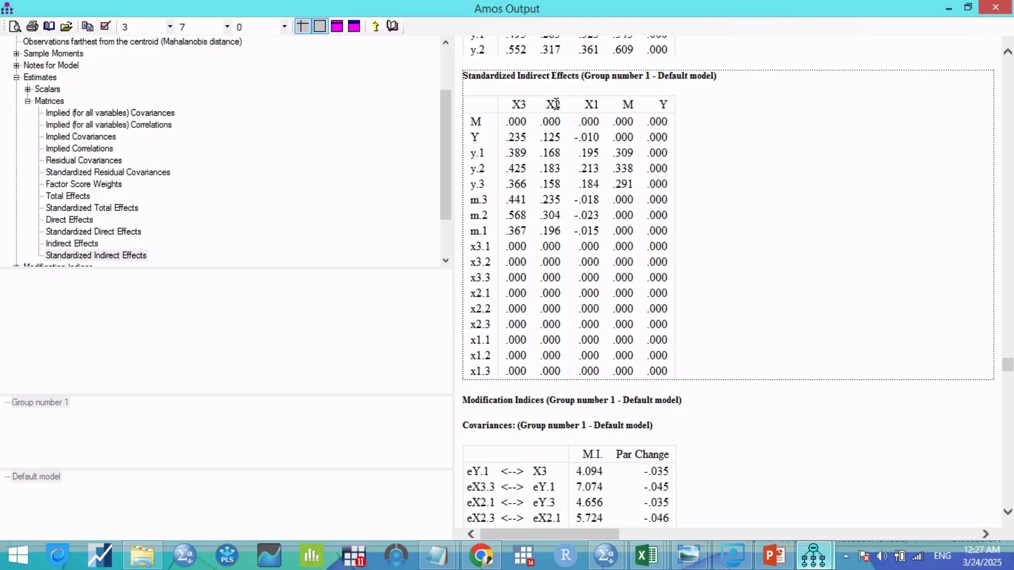
pyautogui.doubleClick(556, 104)
pyautogui.doubleClick(475, 137)
pyautogui.click(476, 122)
pyautogui.click(475, 126)
# - Display the Standardized Total Effects matrix and compare it with the structural paths in the Model_1b path diagram
pyautogui.click(127, 209)
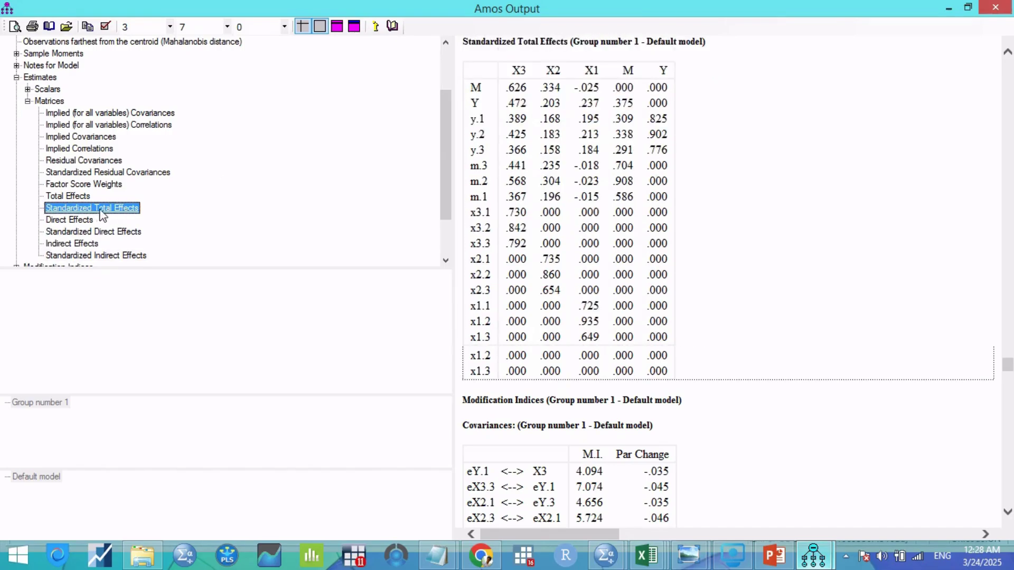
pyautogui.click(778, 217)
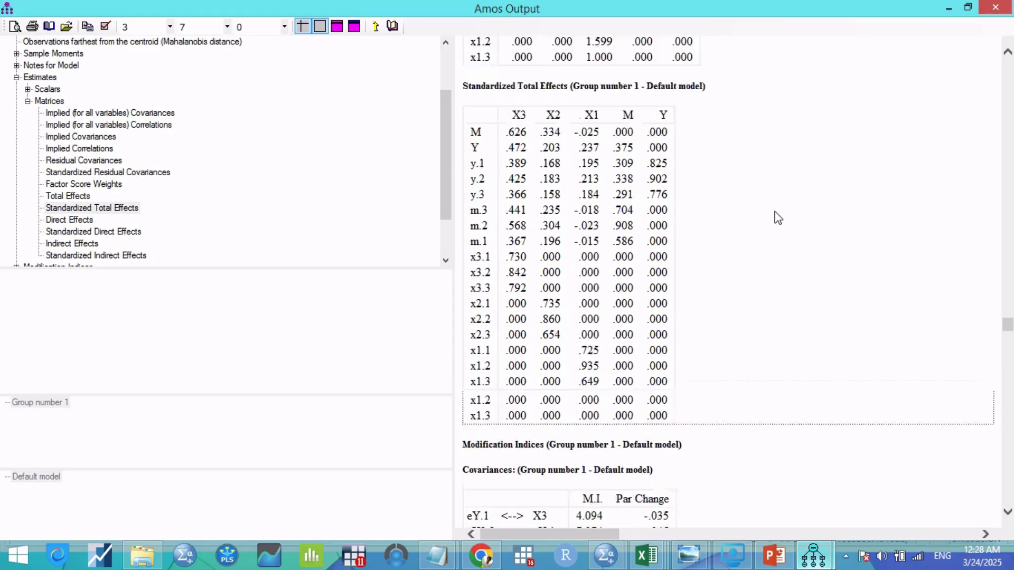
pyautogui.moveTo(814, 561)
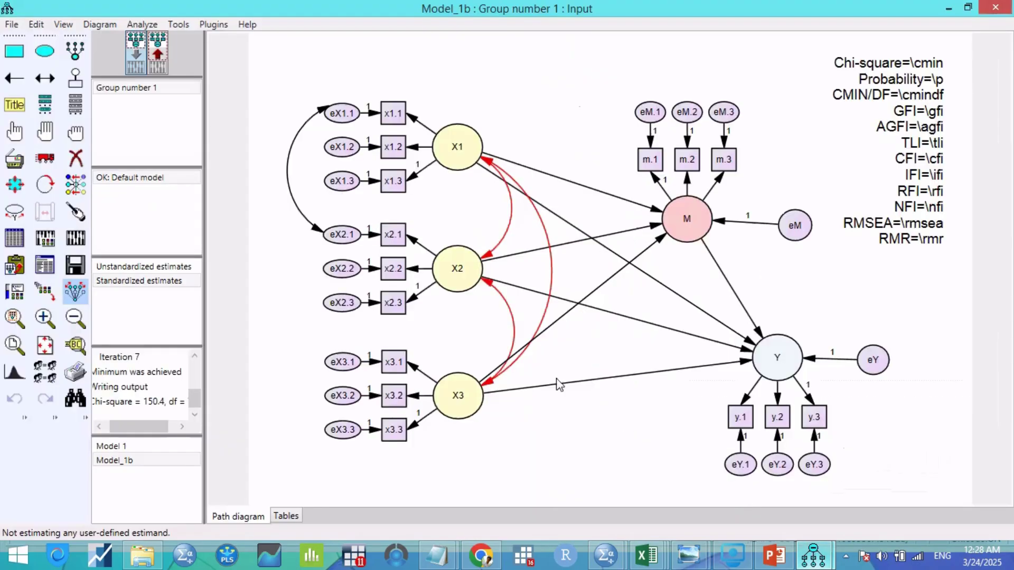
pyautogui.click(735, 484)
pyautogui.click(812, 559)
pyautogui.click(839, 499)
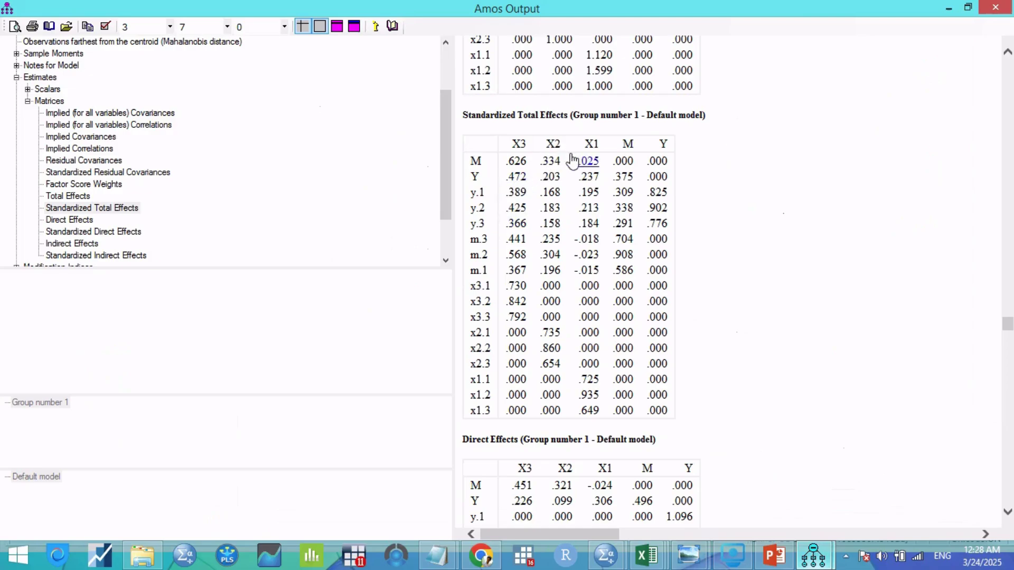
pyautogui.click(523, 144)
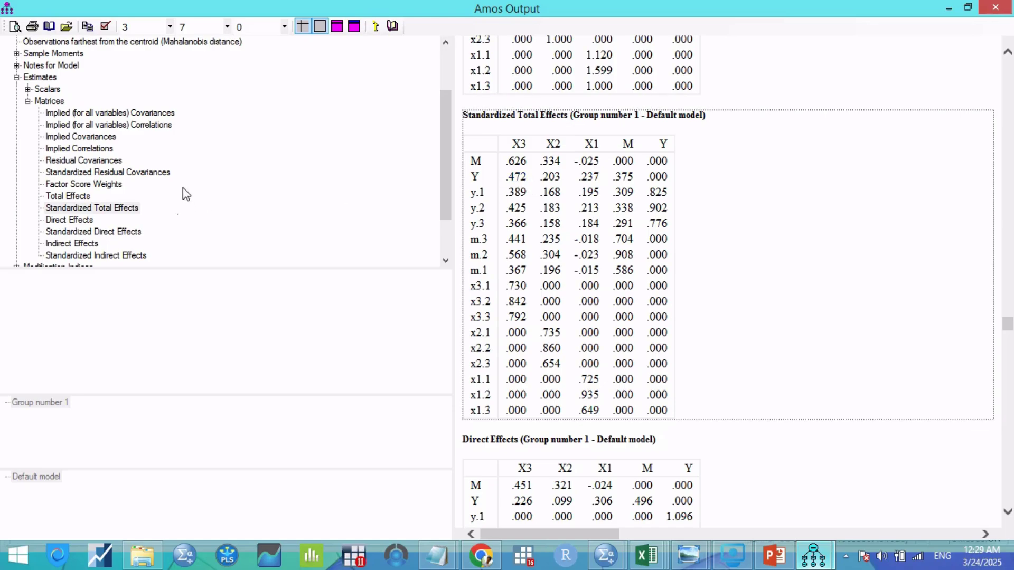
# - Display the Squared Multiple Correlations table from the scalar estimates and mark the row for M
pyautogui.click(28, 89)
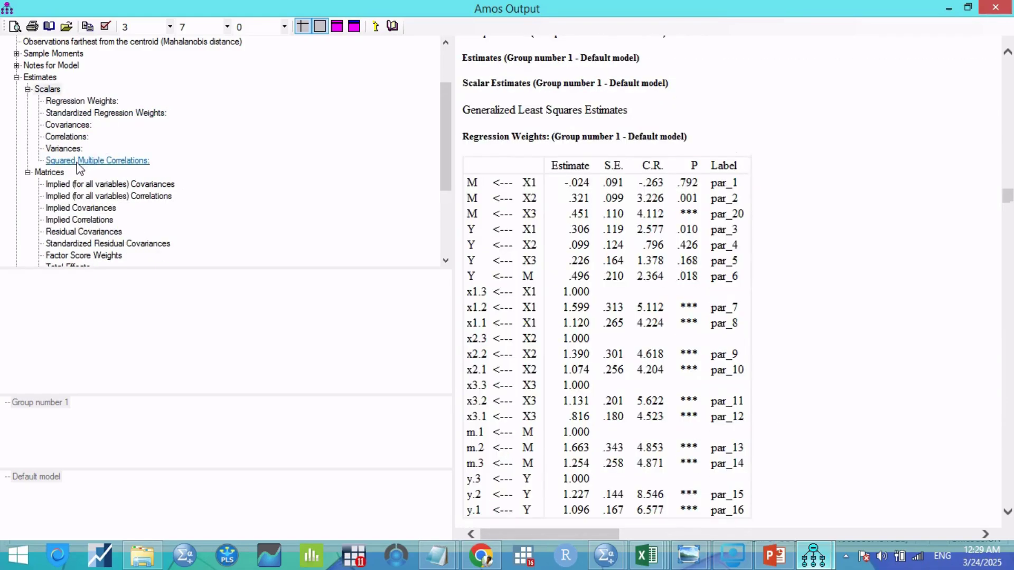
pyautogui.click(78, 163)
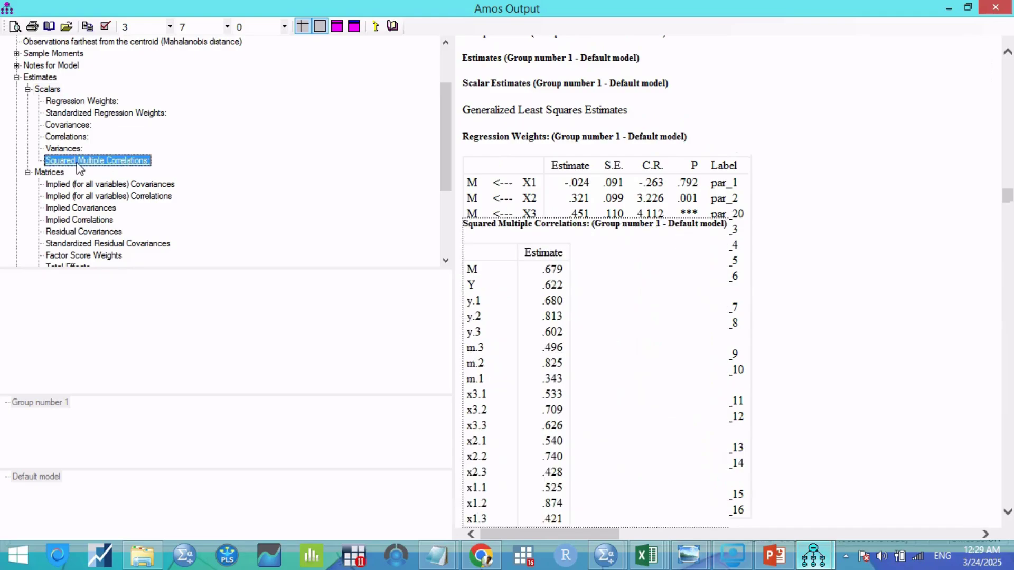
pyautogui.click(804, 311)
pyautogui.scroll(-3, 804, 310)
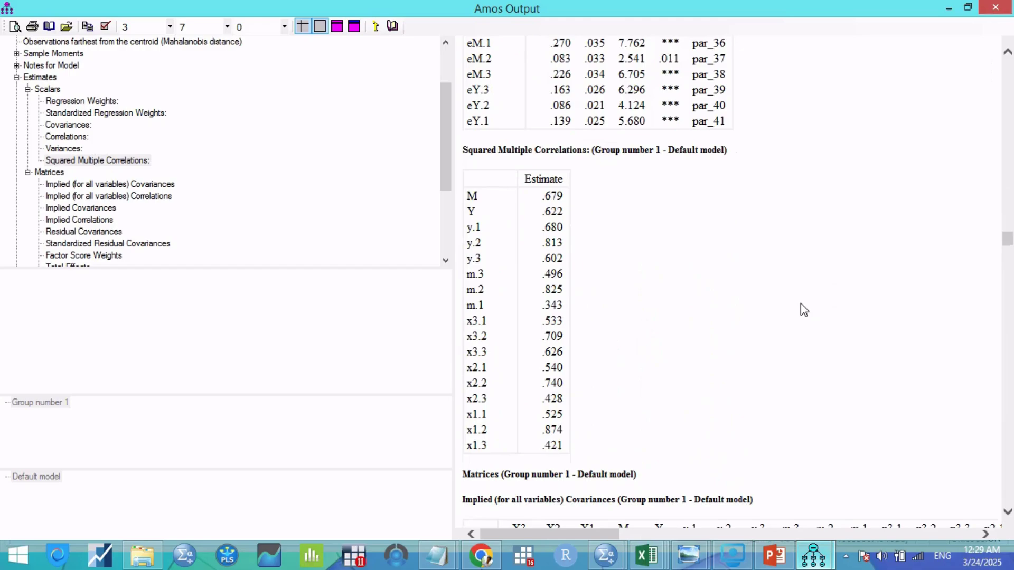
pyautogui.click(677, 285)
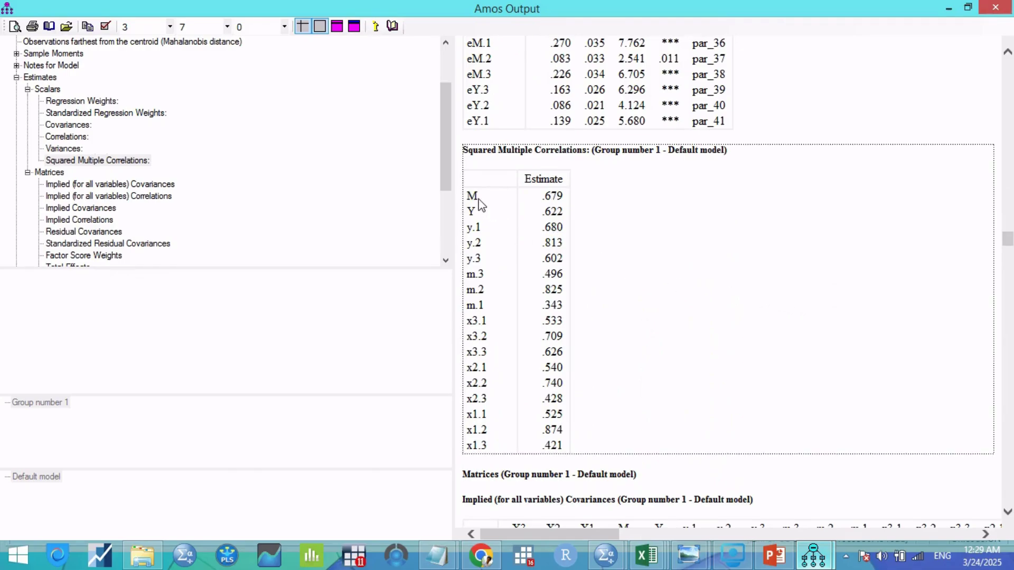
pyautogui.doubleClick(473, 196)
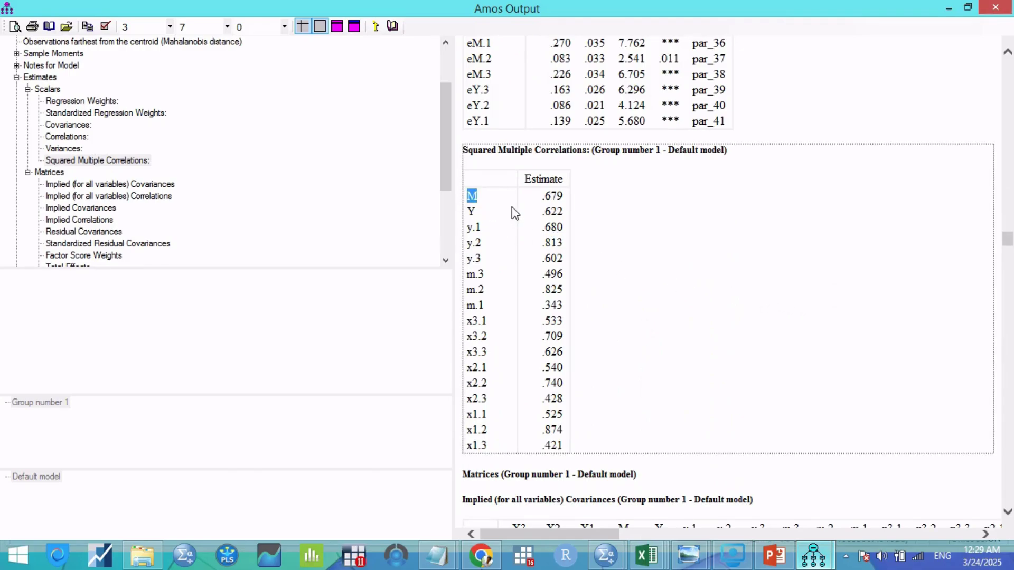
# - Check which variables predict M in the Model_1b path diagram and return to the Squared Multiple Correlations output
pyautogui.moveTo(827, 558)
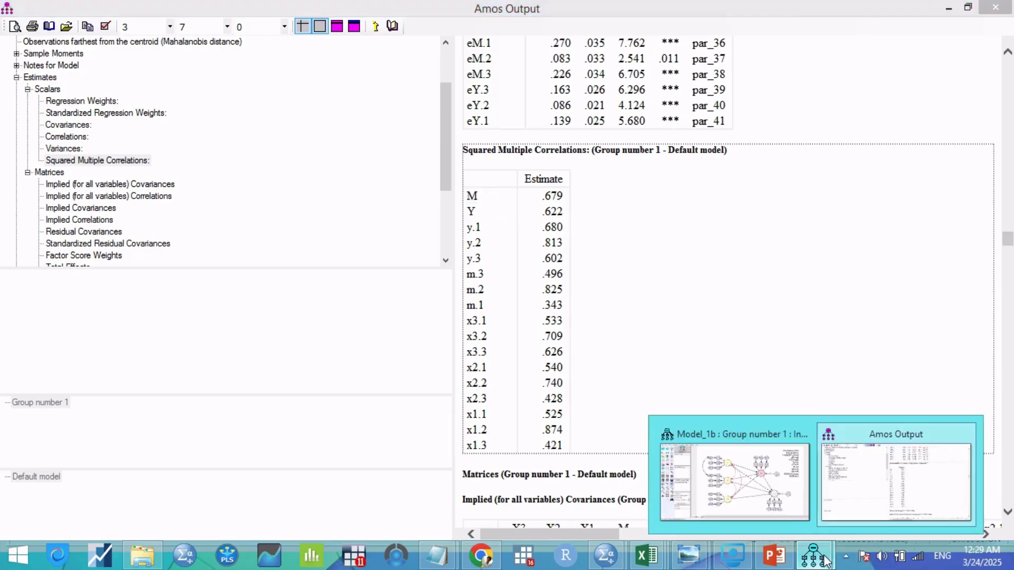
pyautogui.click(769, 495)
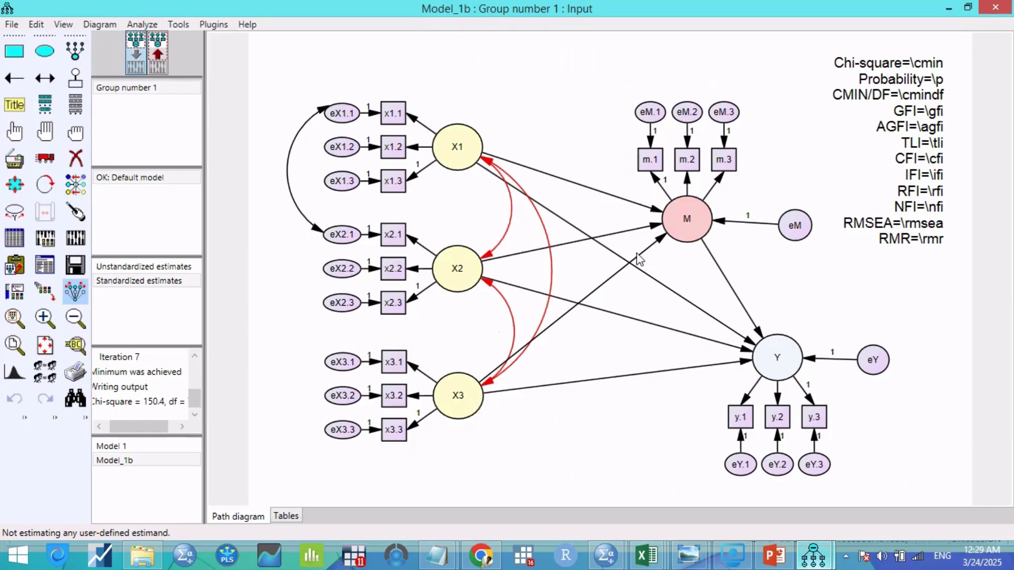
pyautogui.moveTo(813, 563)
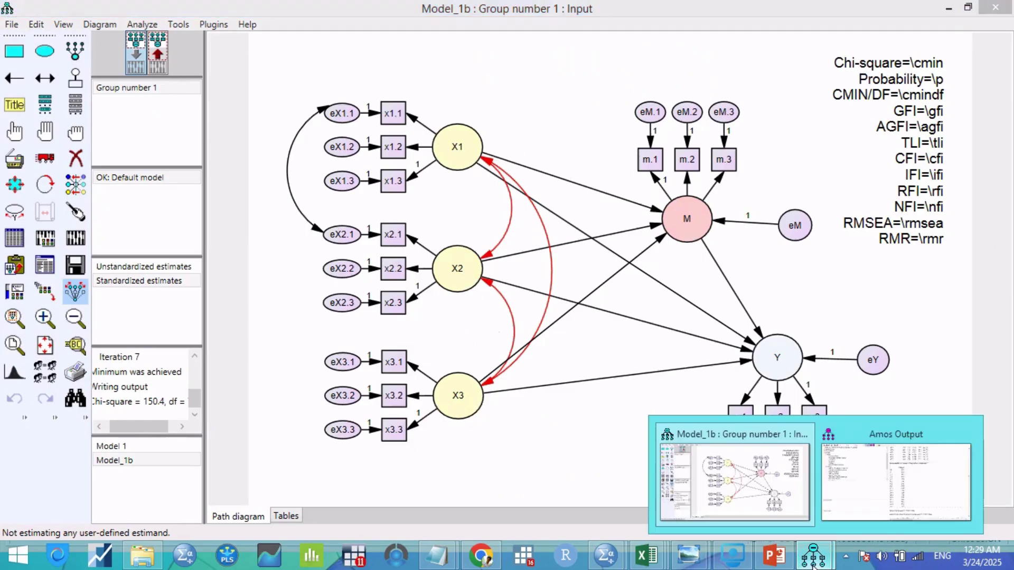
pyautogui.click(874, 478)
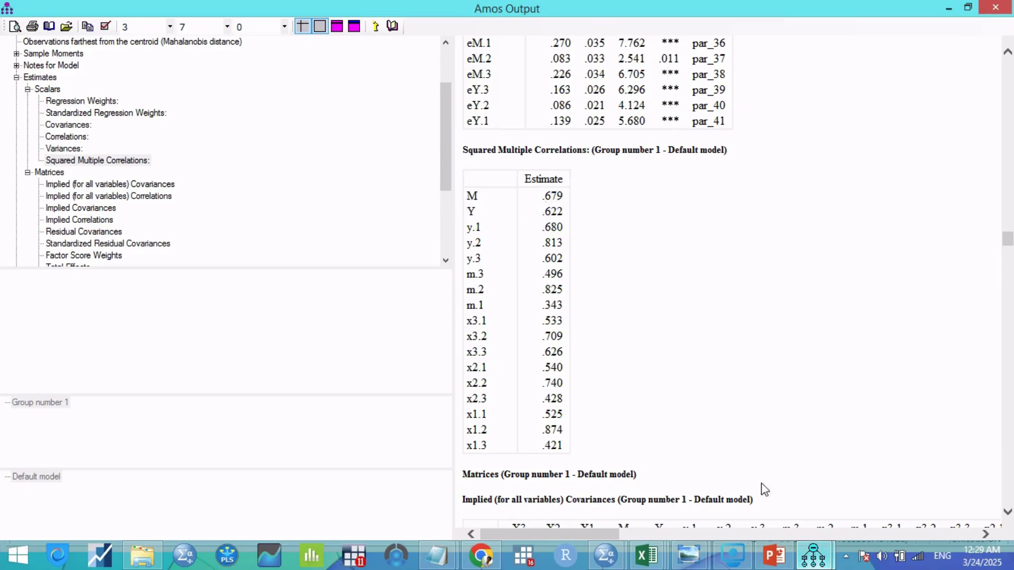
# - Check the paths leading into Y in the path diagram and examine Y's squared multiple correlation in the output
pyautogui.moveTo(813, 555)
pyautogui.click(713, 472)
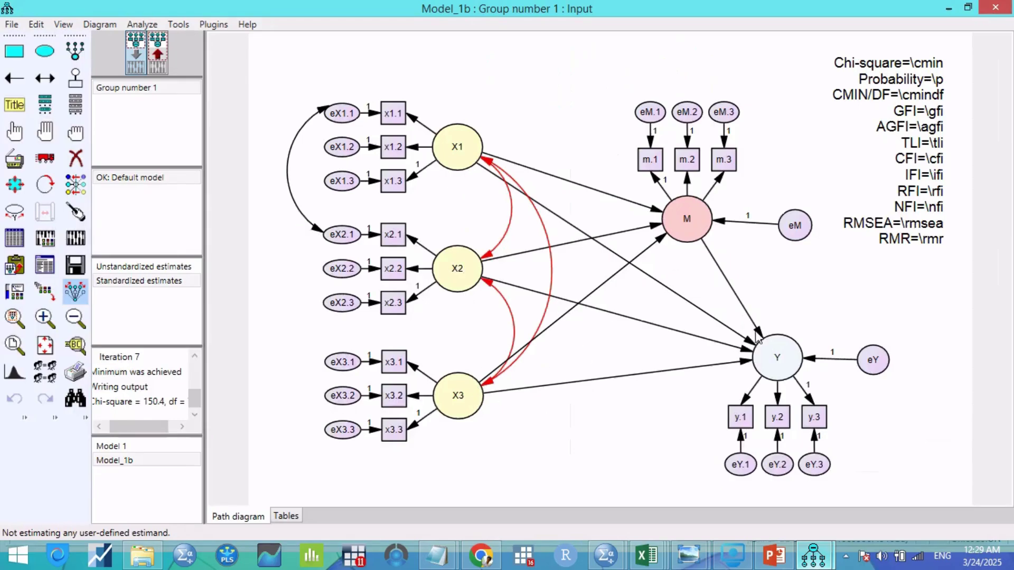
pyautogui.click(822, 564)
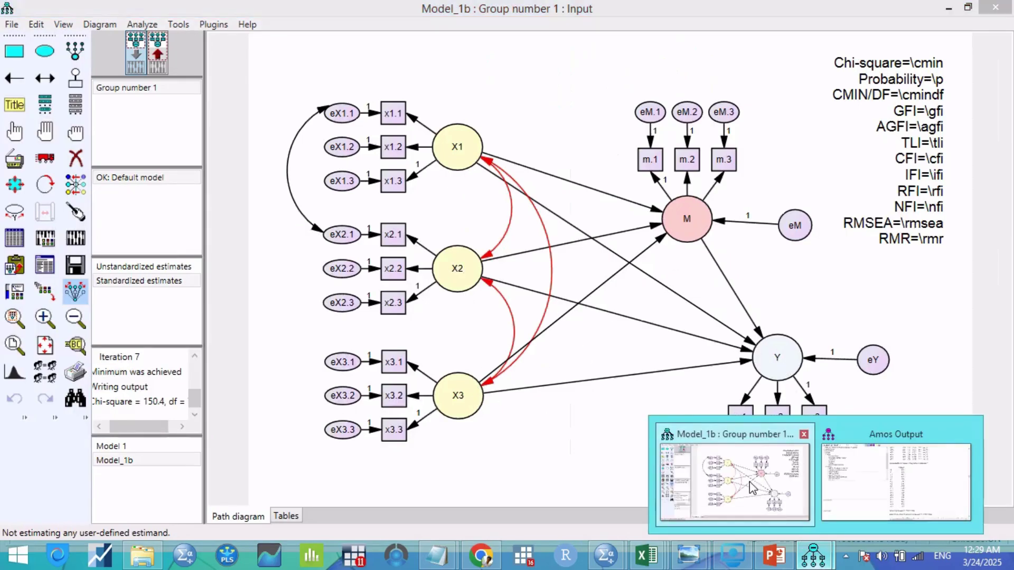
pyautogui.click(823, 565)
pyautogui.click(817, 563)
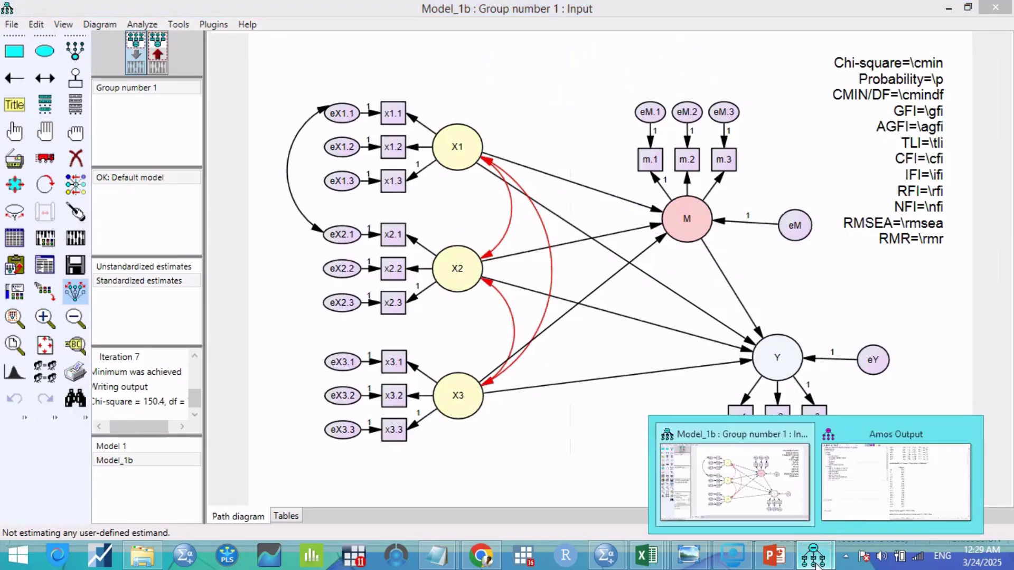
pyautogui.click(885, 486)
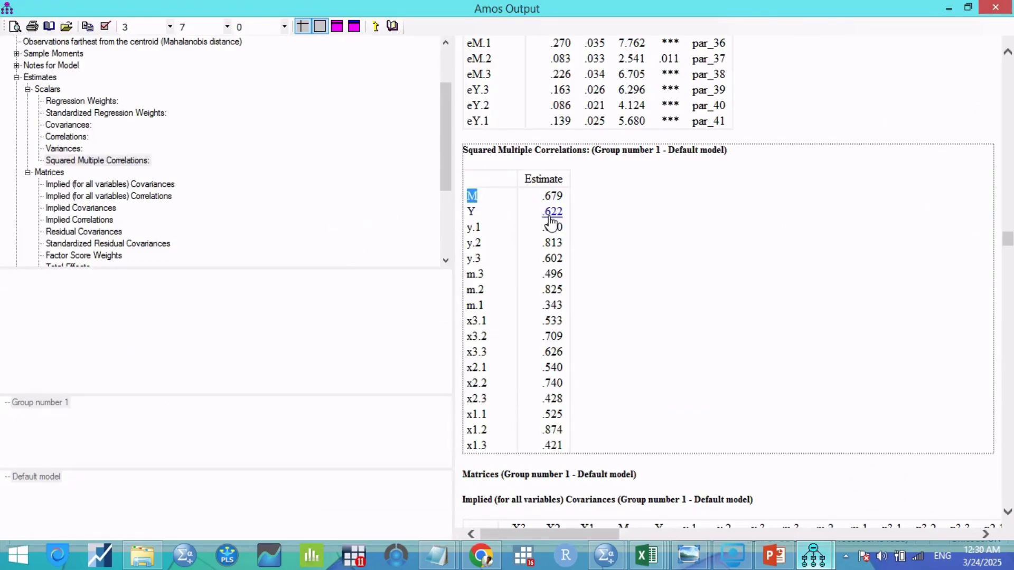
pyautogui.click(607, 215)
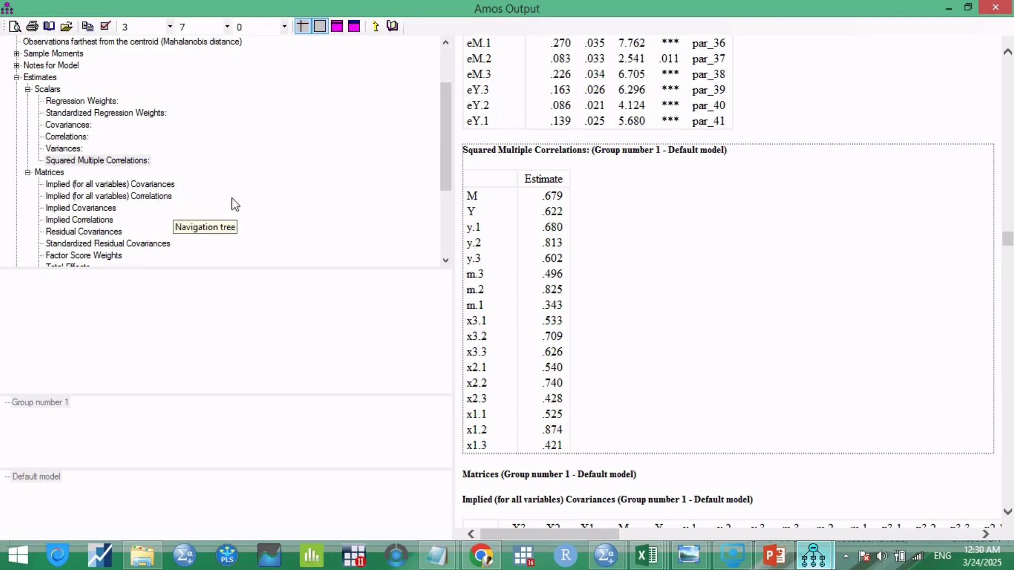
# - Review the standardized indirect, direct and total effects matrices again, ending on Standardized Total Effects
pyautogui.moveTo(445, 143); pyautogui.dragTo(439, 186)
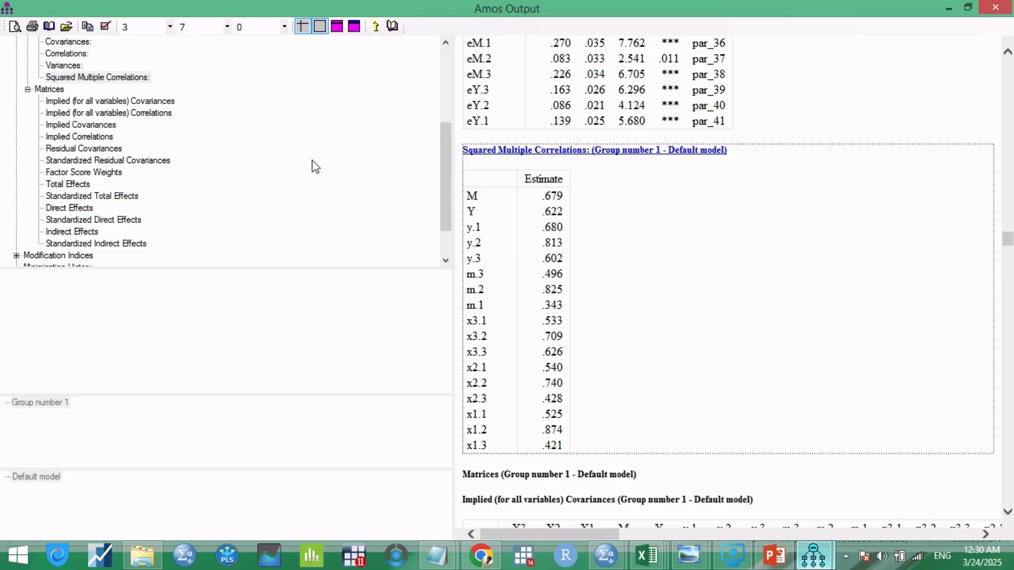
pyautogui.click(207, 131)
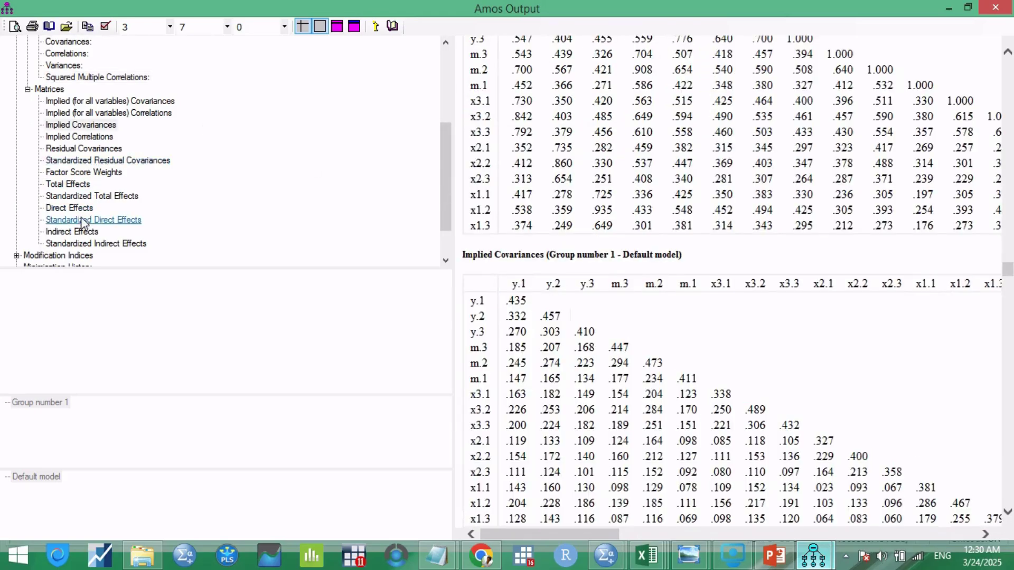
pyautogui.click(85, 244)
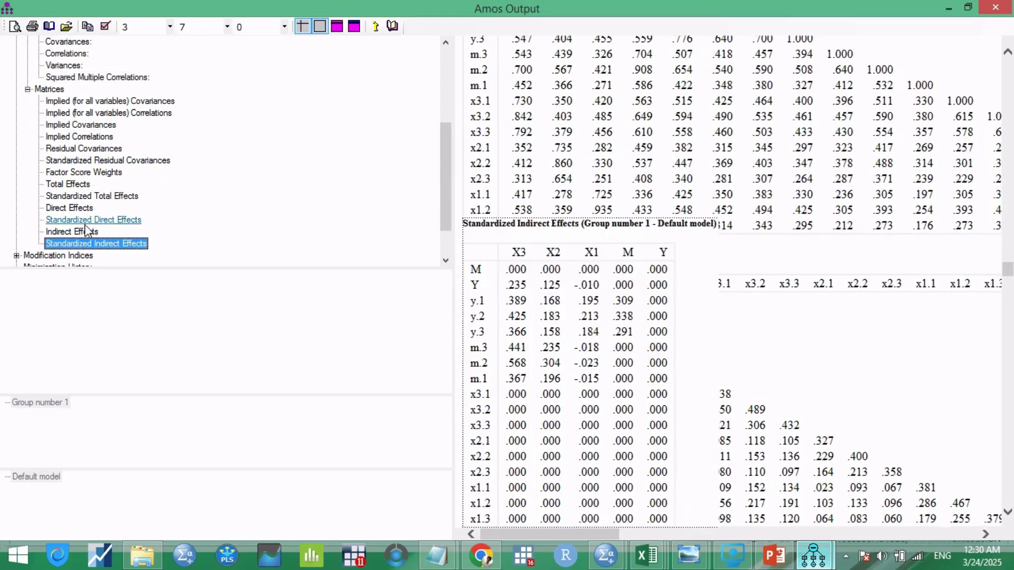
pyautogui.click(89, 219)
pyautogui.click(90, 199)
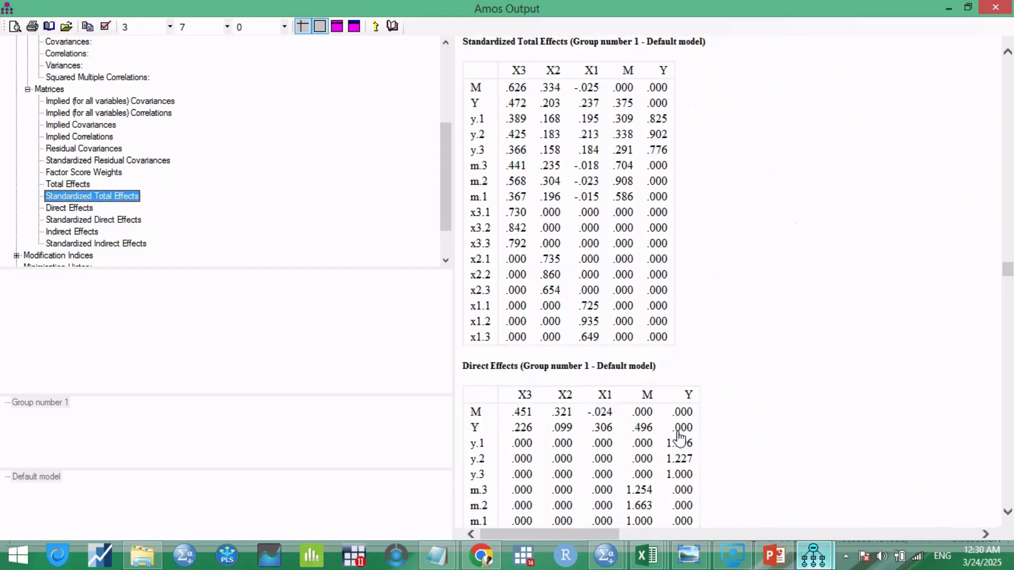
# - Consult the Langkah 2 slide on bootstrap estimation in PowerPoint and return to the Model_1b path diagram in Amos
pyautogui.moveTo(813, 556)
pyautogui.click(731, 482)
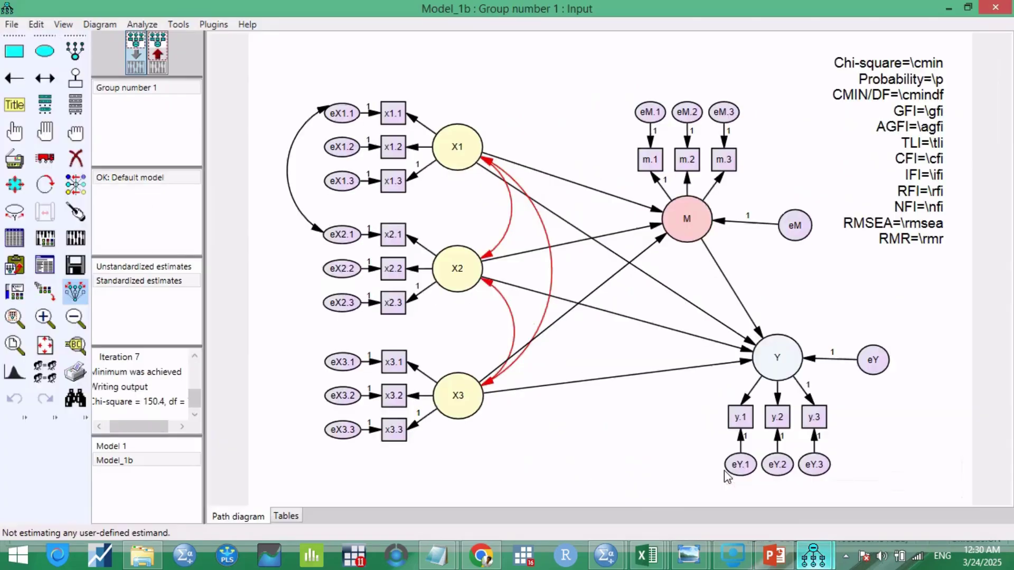
pyautogui.click(772, 559)
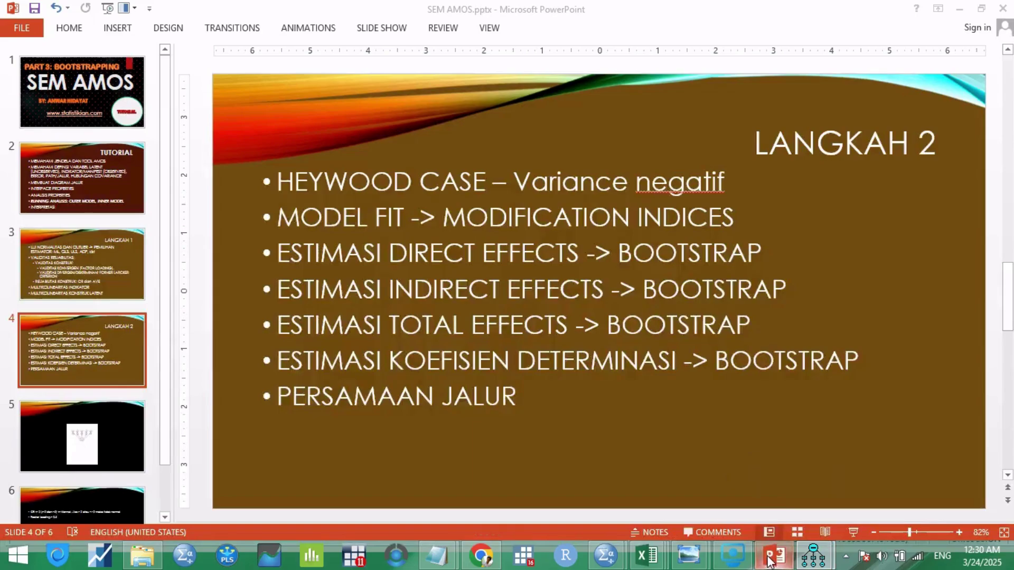
pyautogui.moveTo(814, 556)
pyautogui.click(779, 498)
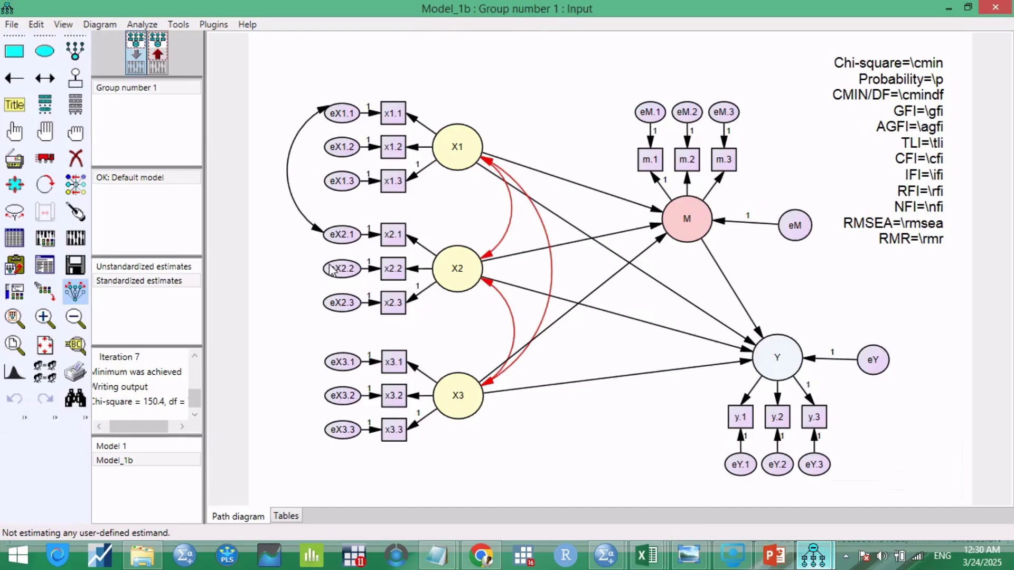
# - In the analysis output options, turn off standardized estimates, sample moments, implied moments, all implied moments, residual moments and modification indices
pyautogui.click(53, 26)
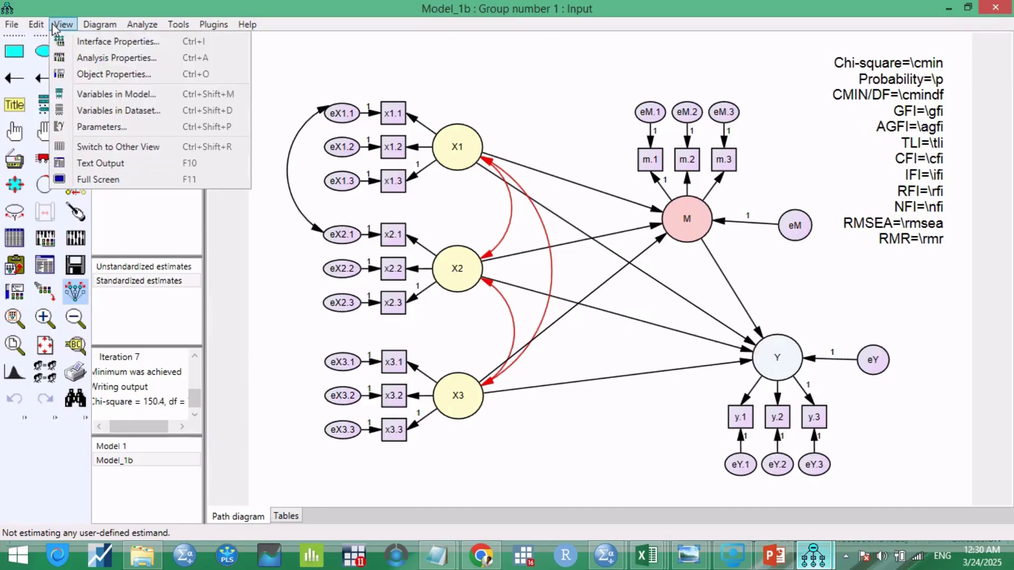
pyautogui.click(99, 58)
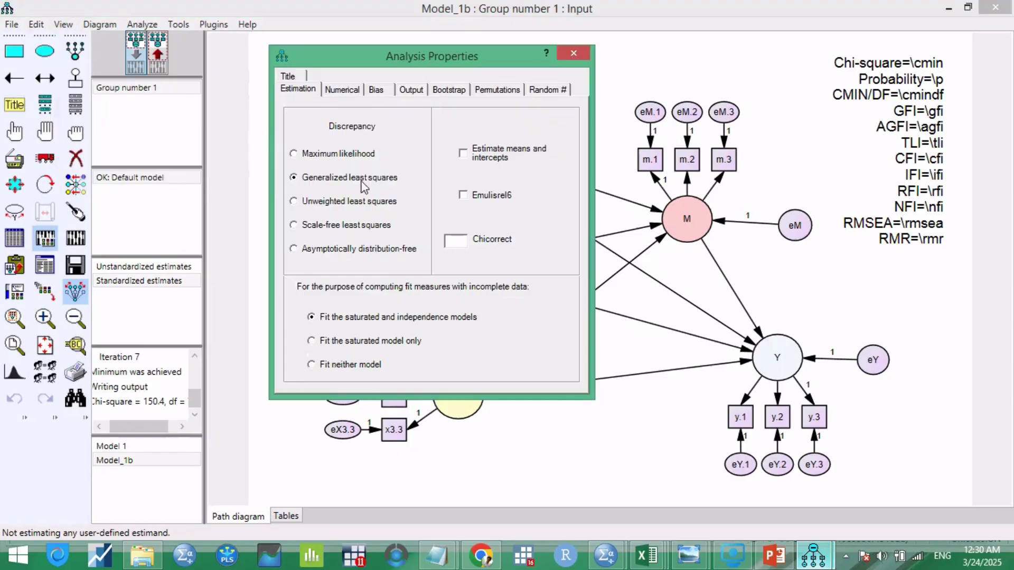
pyautogui.click(412, 90)
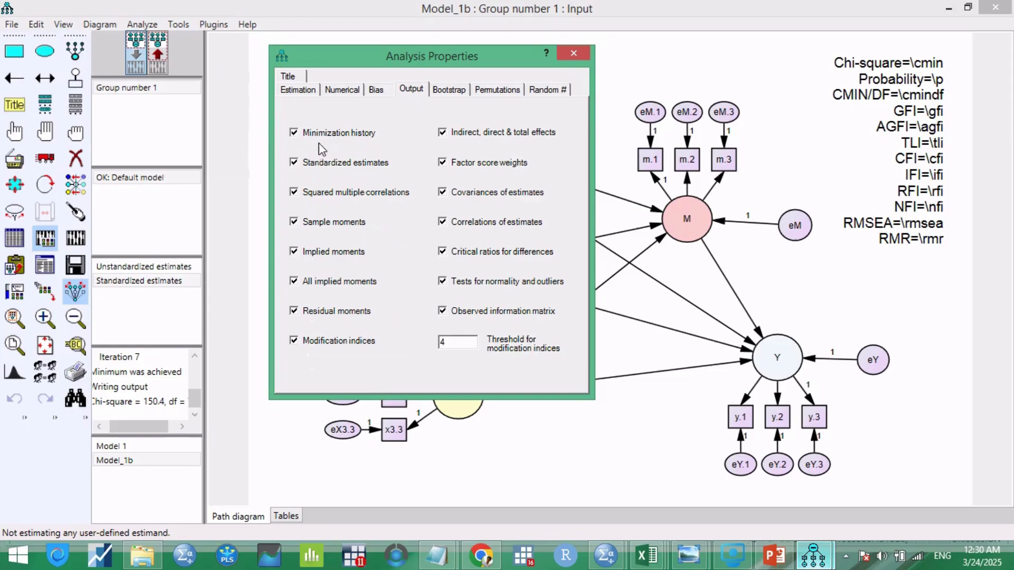
pyautogui.click(294, 164)
pyautogui.click(295, 222)
pyautogui.click(294, 340)
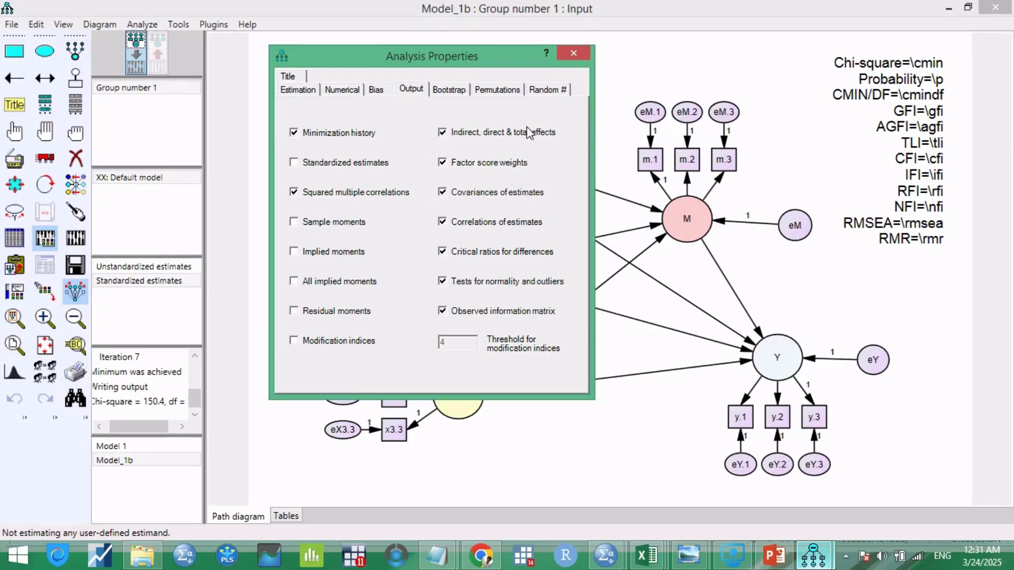
# - Exclude factor score weights, covariances of estimates, critical ratios, normality tests and observed information matrix from the output, and re-enable standardized estimates
pyautogui.click(443, 163)
pyautogui.click(442, 193)
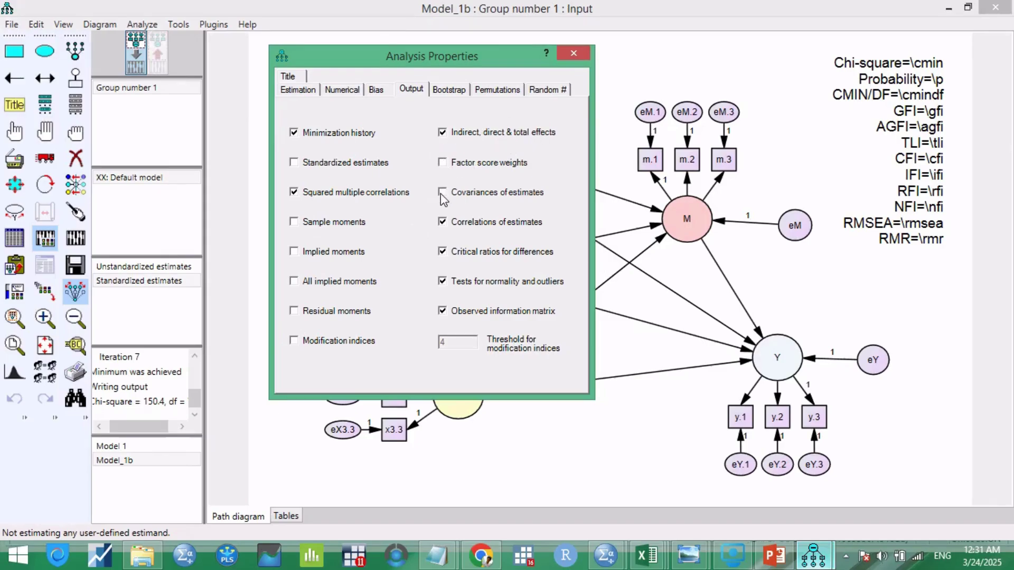
pyautogui.click(444, 252)
pyautogui.click(443, 282)
pyautogui.click(442, 312)
pyautogui.click(294, 163)
# - Enable bootstrapping with 200 samples, percentile confidence intervals at confidence level 90, and Bootstrap GLS
pyautogui.click(449, 91)
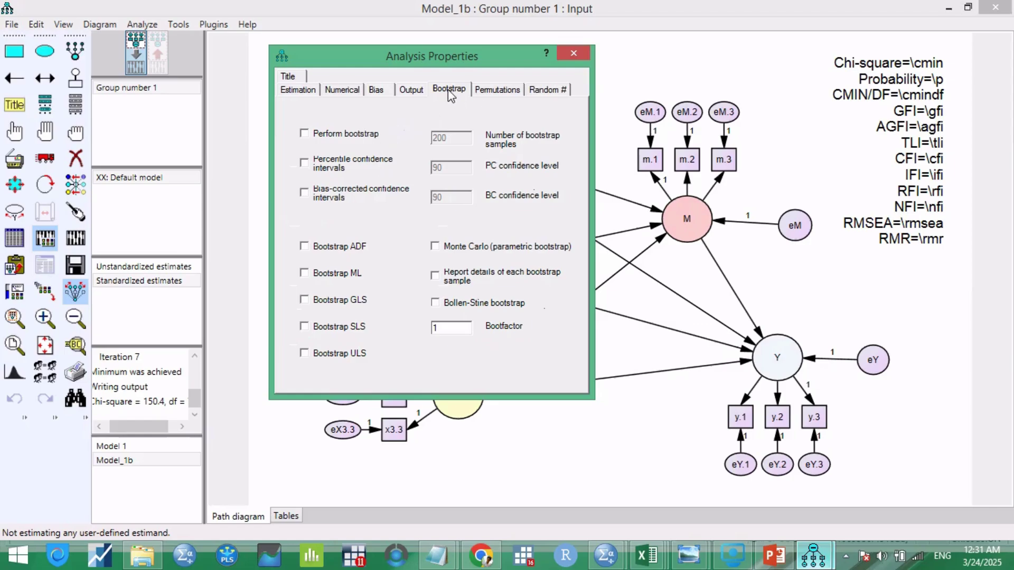
pyautogui.click(305, 134)
pyautogui.click(304, 163)
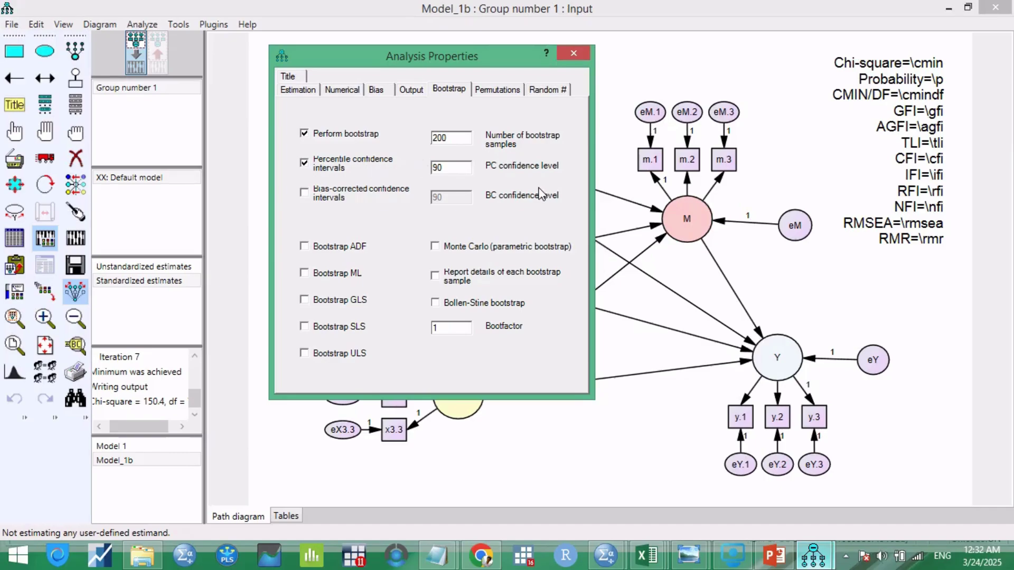
pyautogui.click(304, 300)
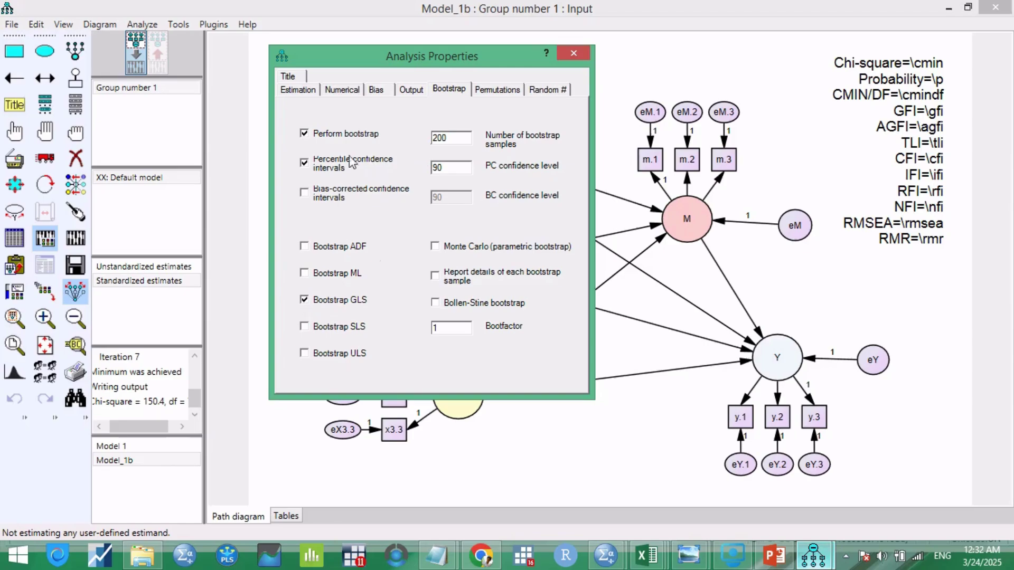
# - Check the estimation method against the bootstrap choice, close the analysis properties and calculate the estimates for Model_1b
pyautogui.click(302, 91)
pyautogui.click(446, 89)
pyautogui.click(574, 53)
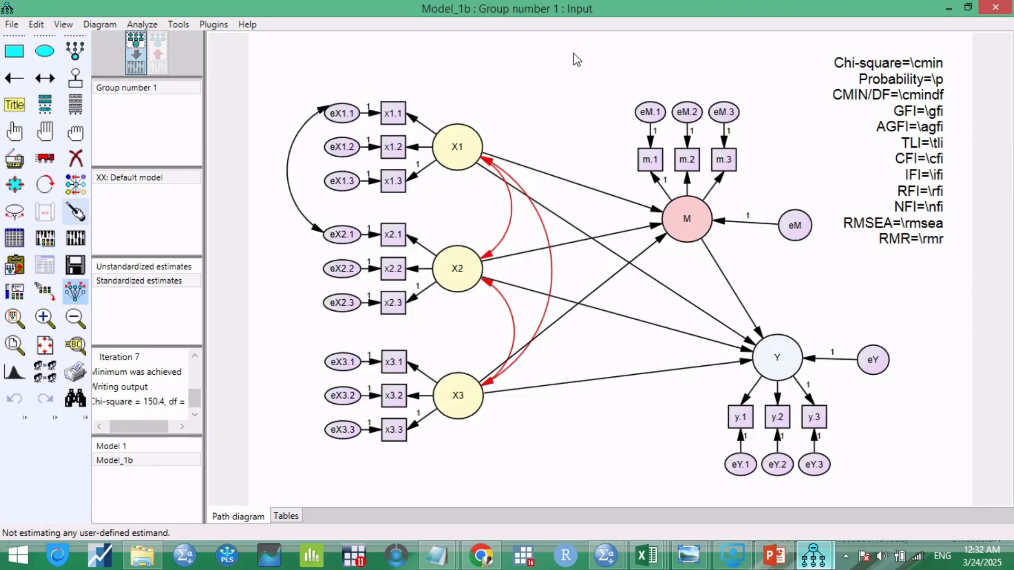
pyautogui.click(142, 25)
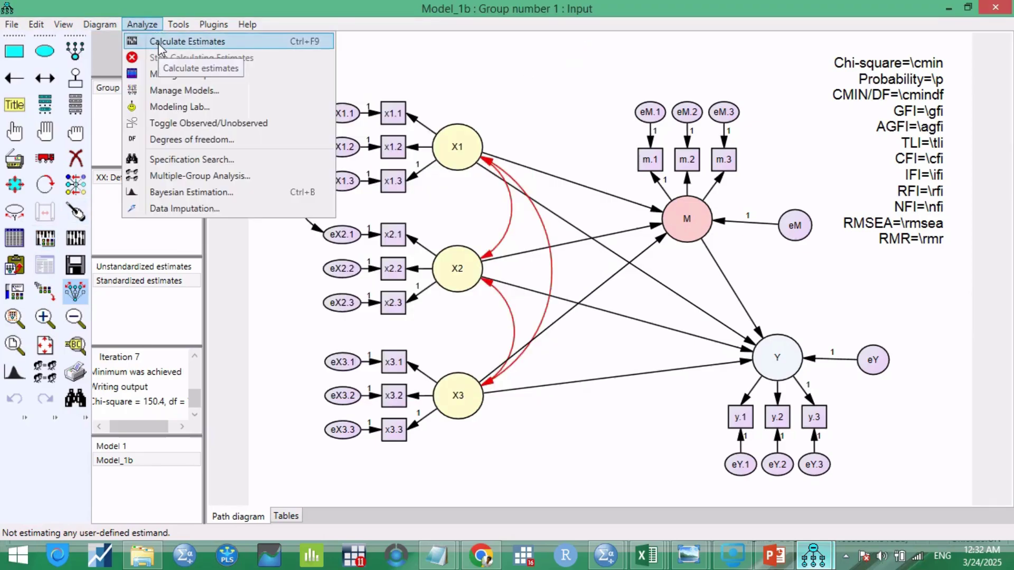
pyautogui.click(148, 39)
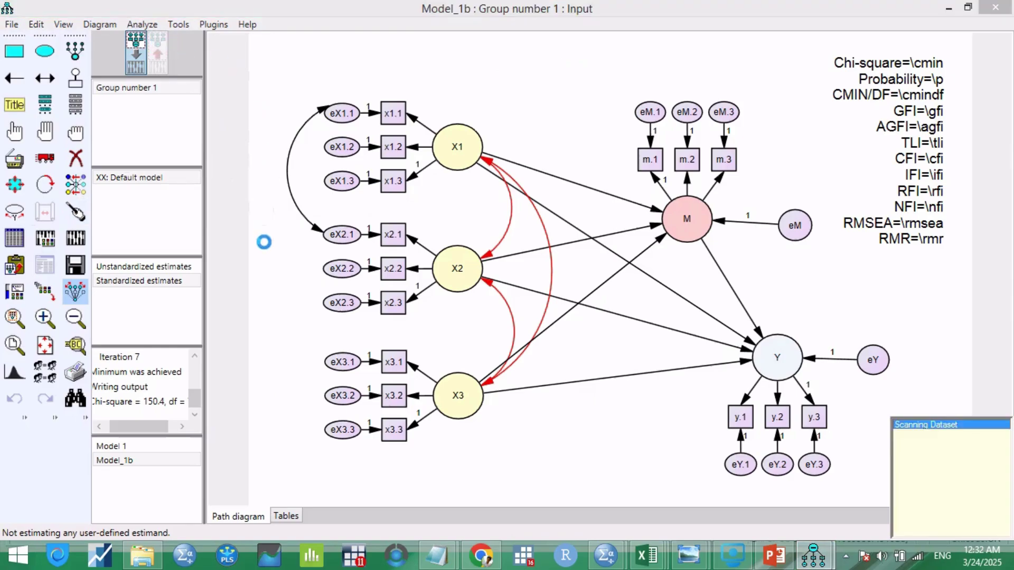